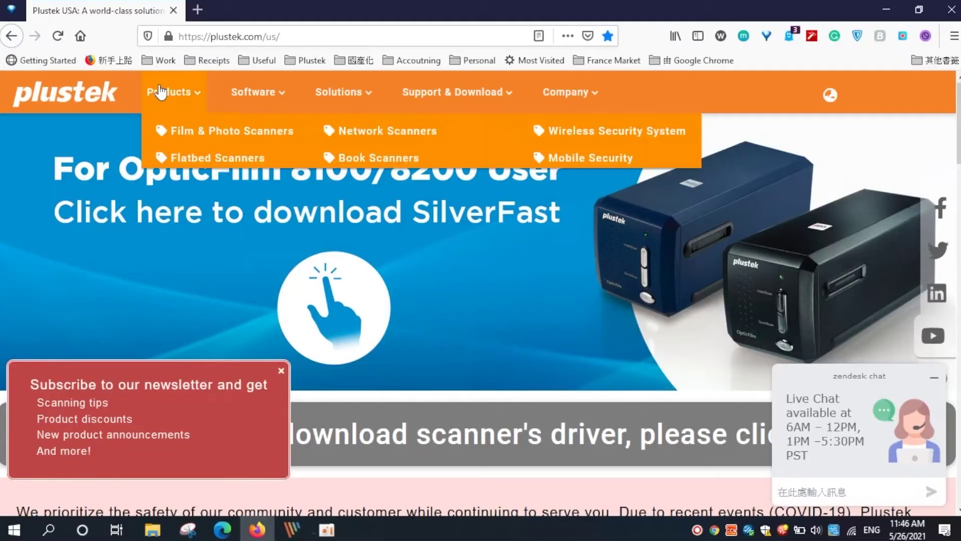
Step: Download the eScan Network Scanner (USB TWAIN) driver zip from Plustek's network scanner support page
left_click(368, 130)
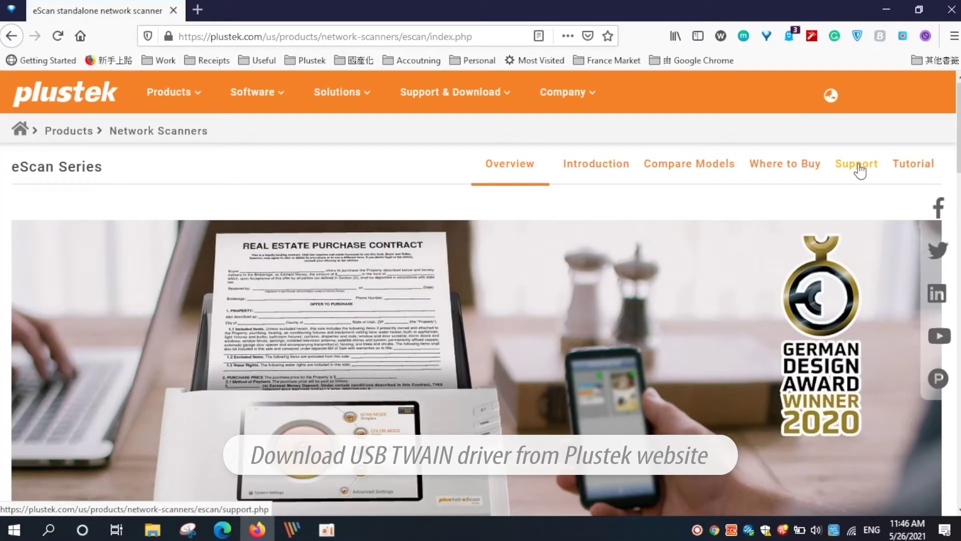
left_click(857, 165)
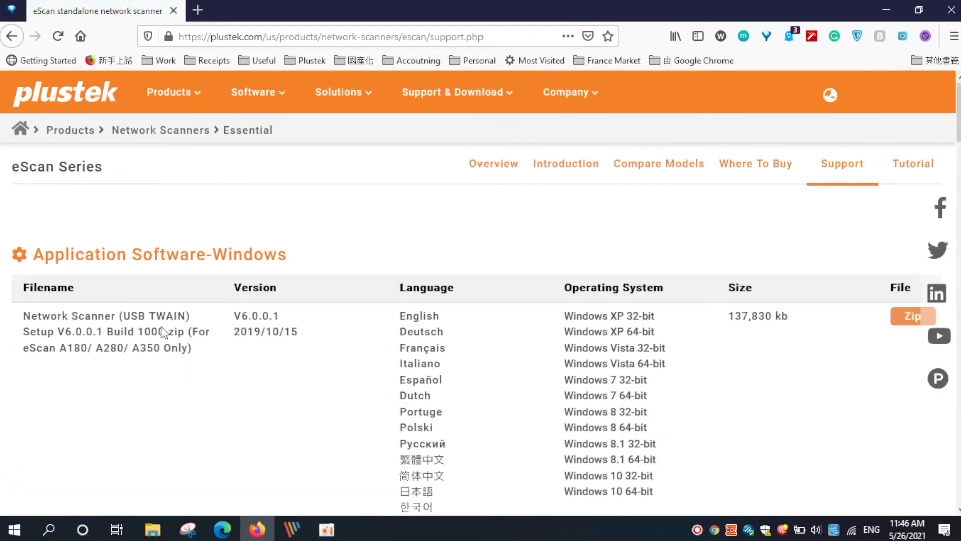
scroll(218, 345, "down", 1)
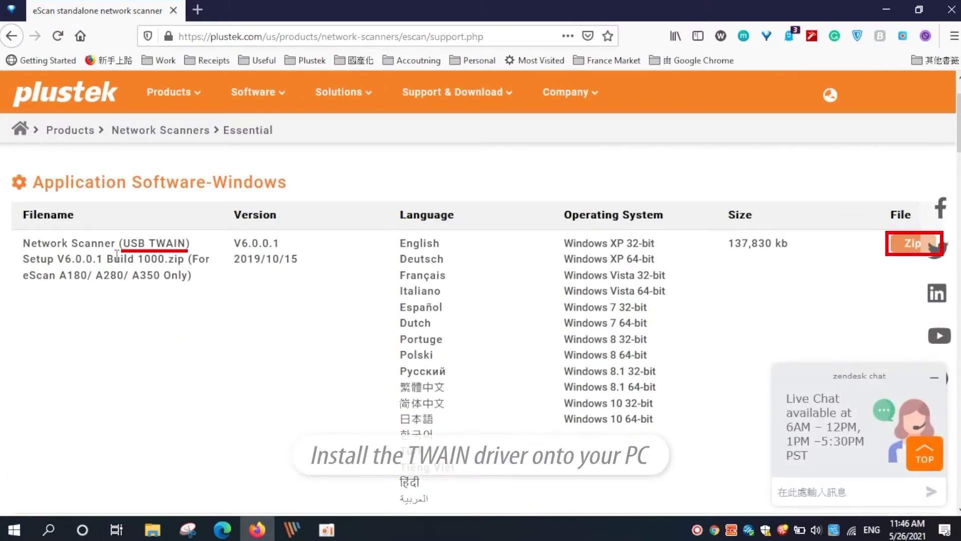
left_click(909, 245)
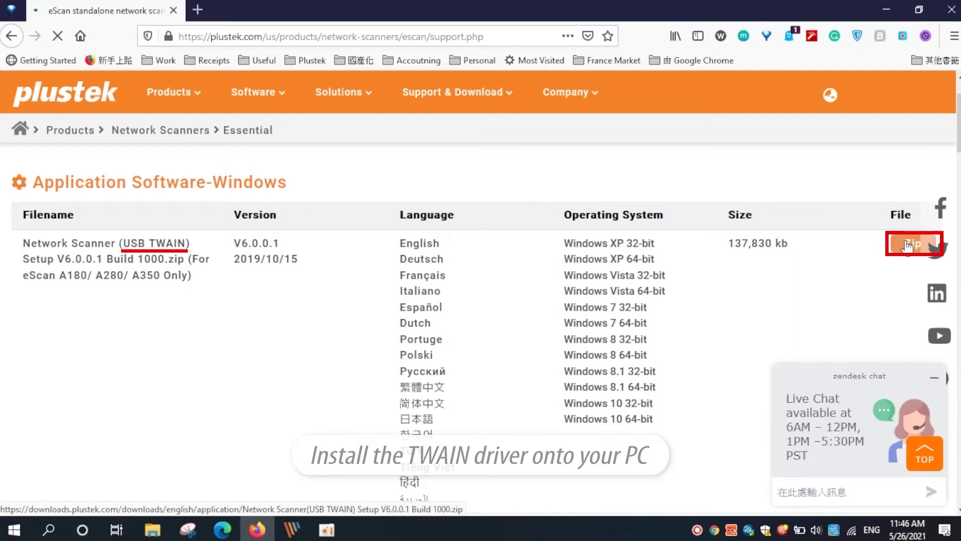
Step: Save the USB TWAIN driver zip and extract all its files to get the setup application
left_click(724, 415)
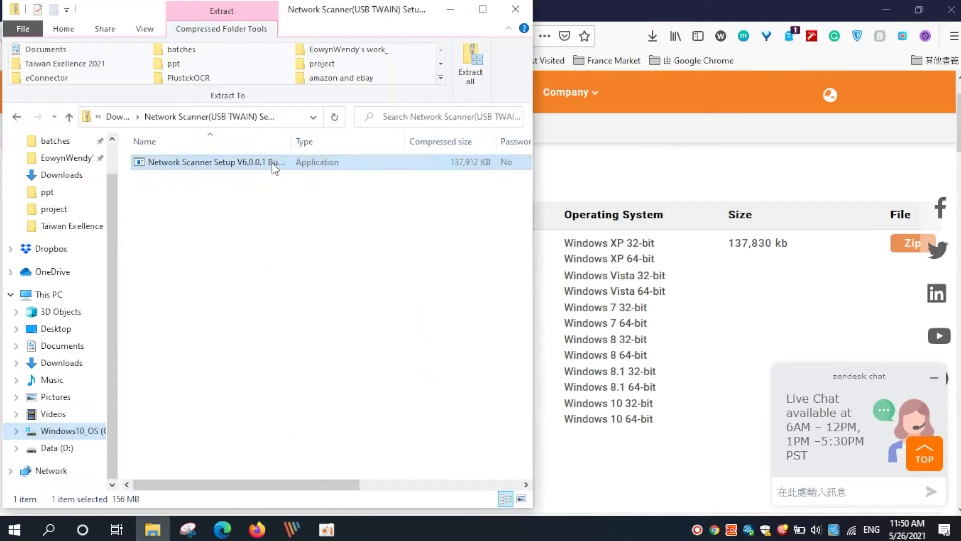
left_click(465, 68)
left_click(611, 401)
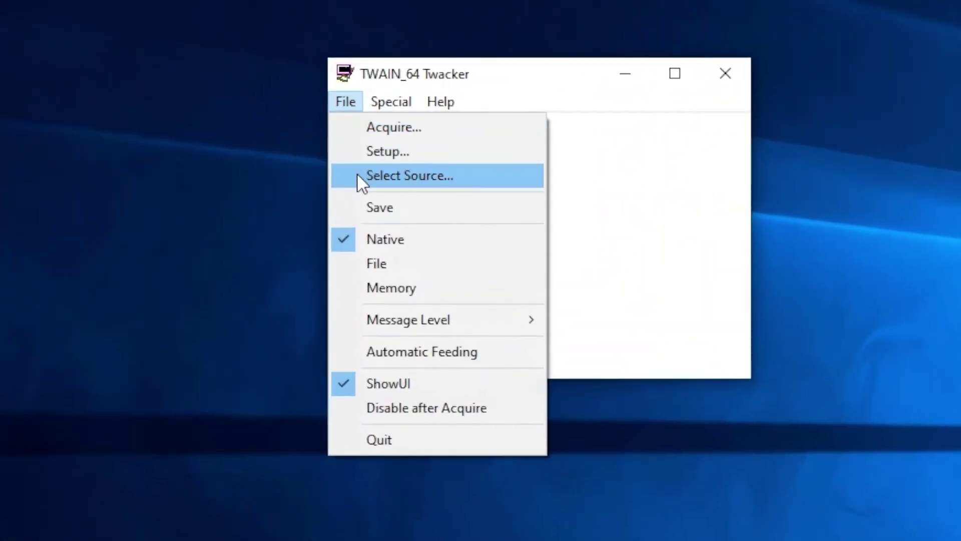
Step: Select Plustek Network Twain as the source, then acquire and scan page 1 in DocTwain
left_click(357, 173)
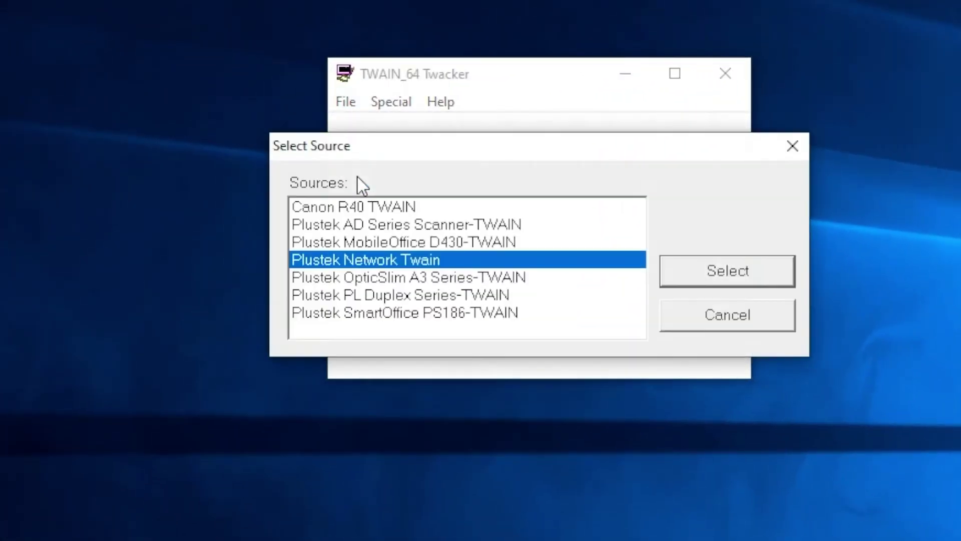
left_click(728, 270)
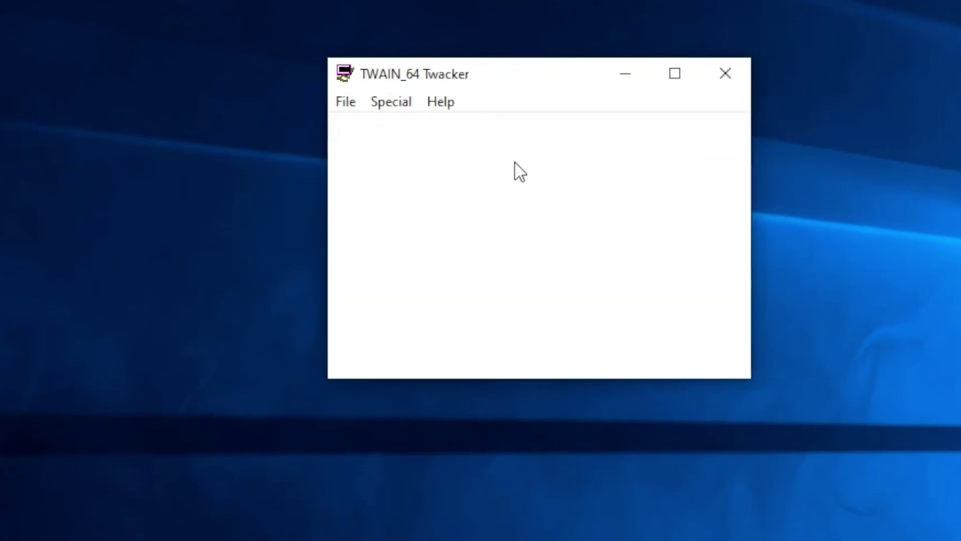
left_click(345, 101)
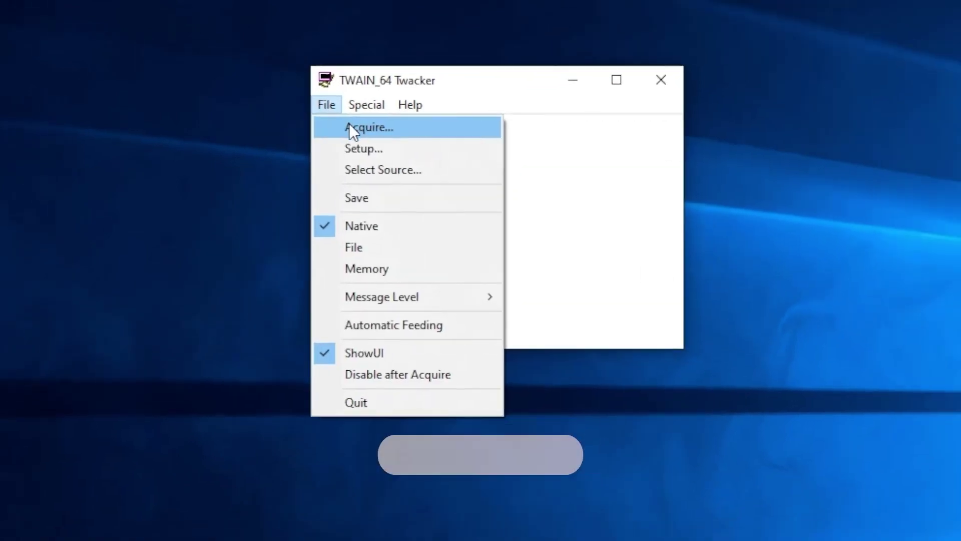
left_click(374, 123)
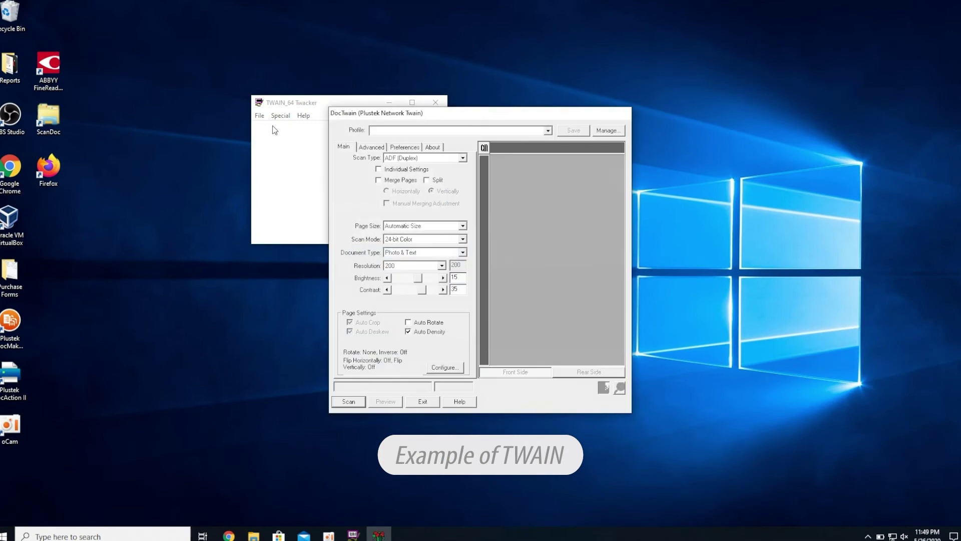
left_click(349, 401)
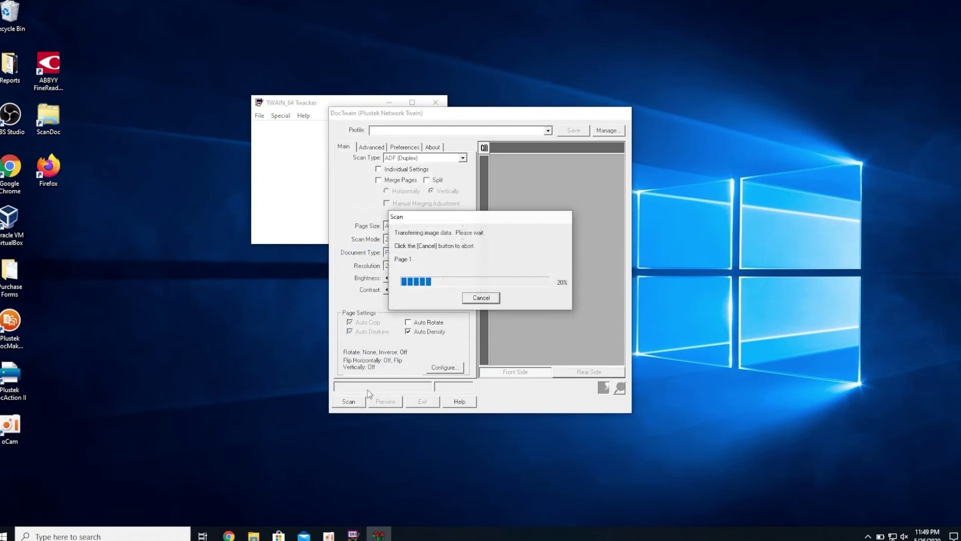